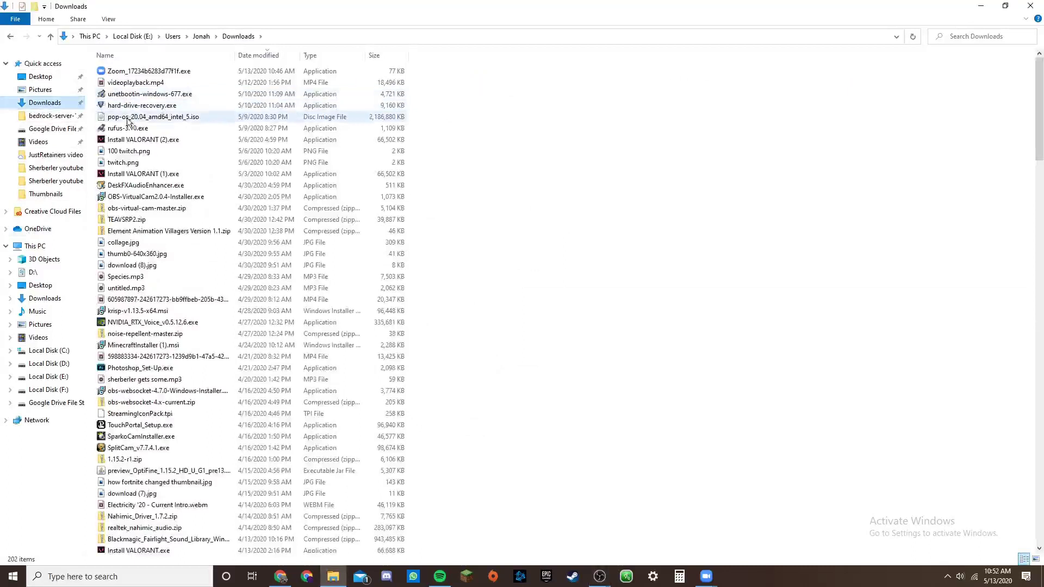
- Run OBS-VirtualCam2.0.4-Installer.exe from the Downloads folder
{"action": "left_click", "coordinate": [157, 200]}
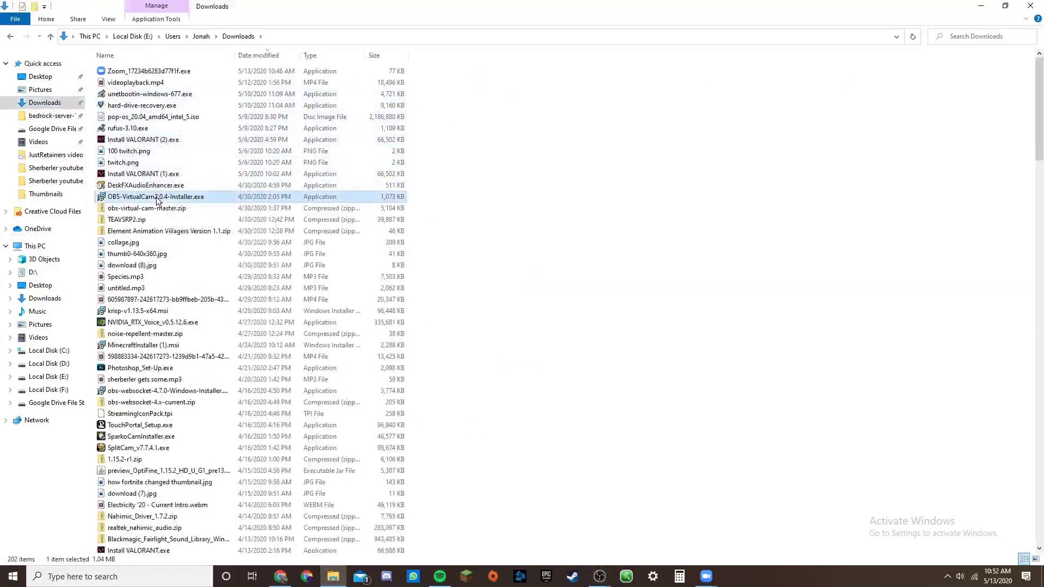
{"action": "double_click", "coordinate": [157, 198]}
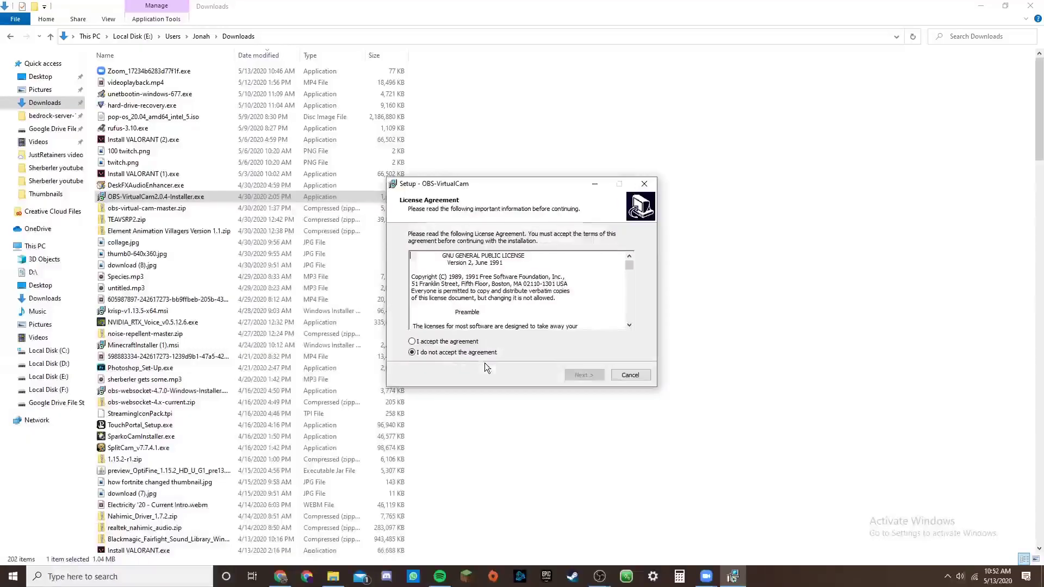
- Accept the GPL license, advance one page, then cancel and confirm exiting the OBS-VirtualCam setup
{"action": "left_click", "coordinate": [452, 343]}
{"action": "left_click", "coordinate": [584, 375]}
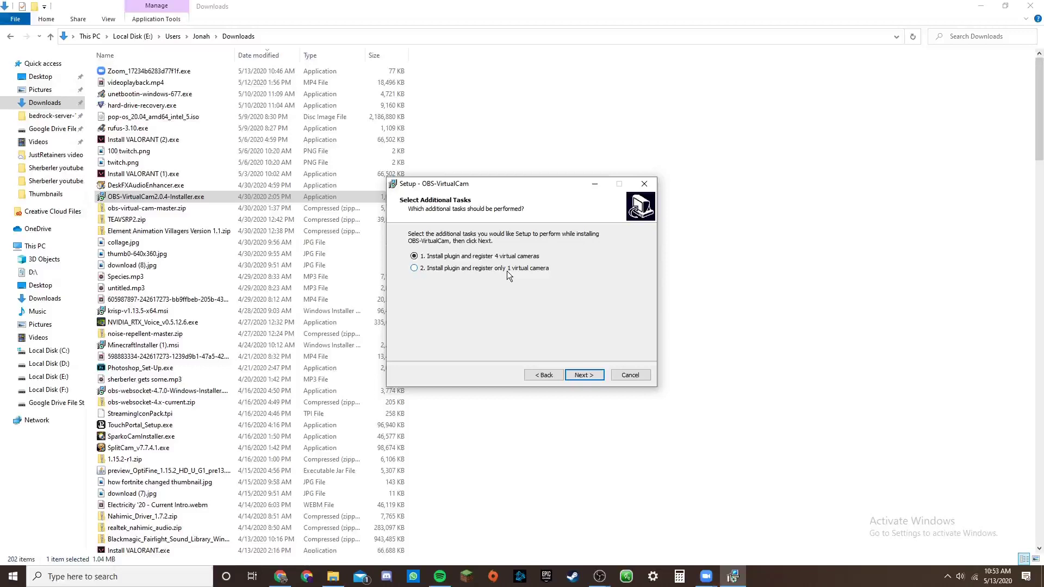
{"action": "left_click", "coordinate": [629, 375]}
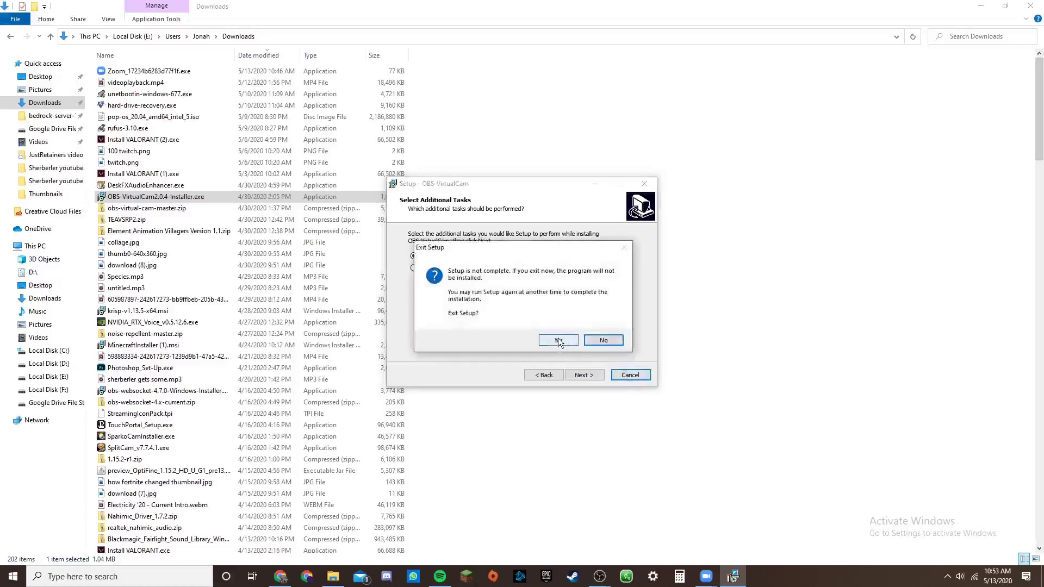
{"action": "left_click", "coordinate": [558, 340]}
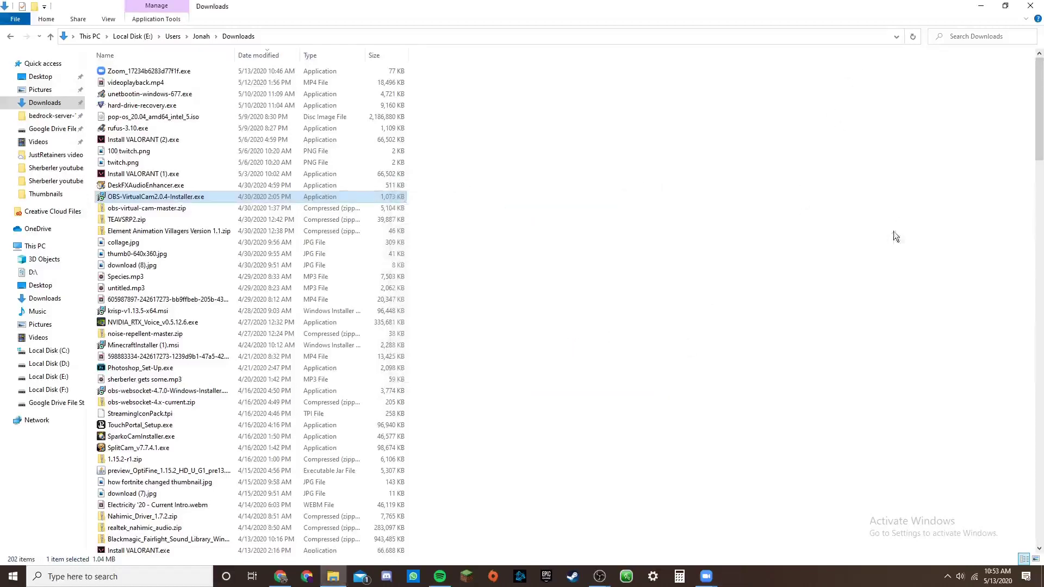
- Close the Downloads window and open VirtualCam from the OBS Tools menu
{"action": "left_click", "coordinate": [1028, 9]}
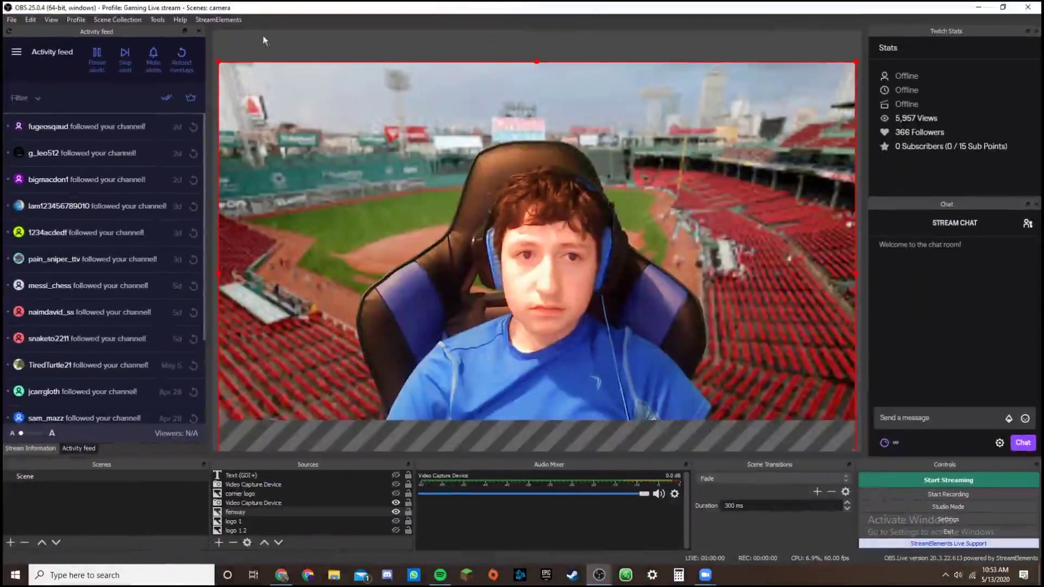
{"action": "left_click", "coordinate": [160, 22]}
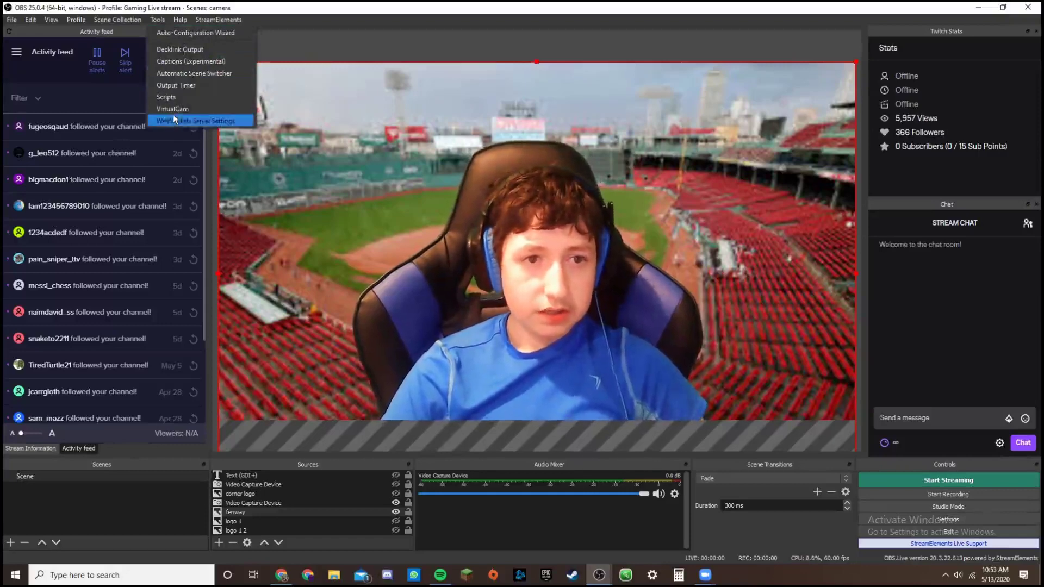
{"action": "left_click", "coordinate": [175, 110]}
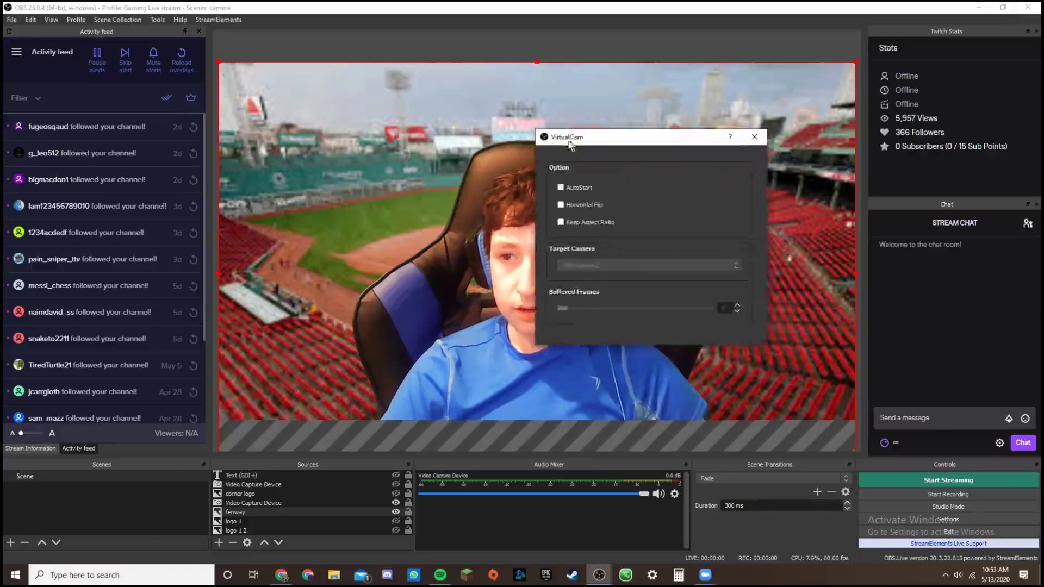
- Move and enlarge the VirtualCam dialog, then stop the running virtual camera
{"action": "left_click_drag", "start_coordinate": [569, 136], "coordinate": [444, 127]}
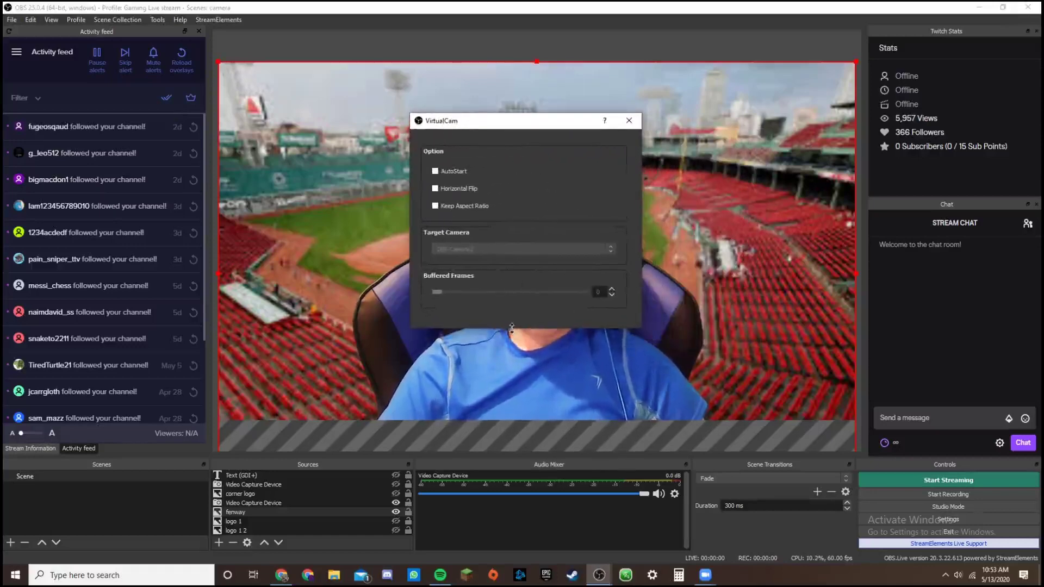
{"action": "left_click_drag", "start_coordinate": [511, 328], "coordinate": [509, 366]}
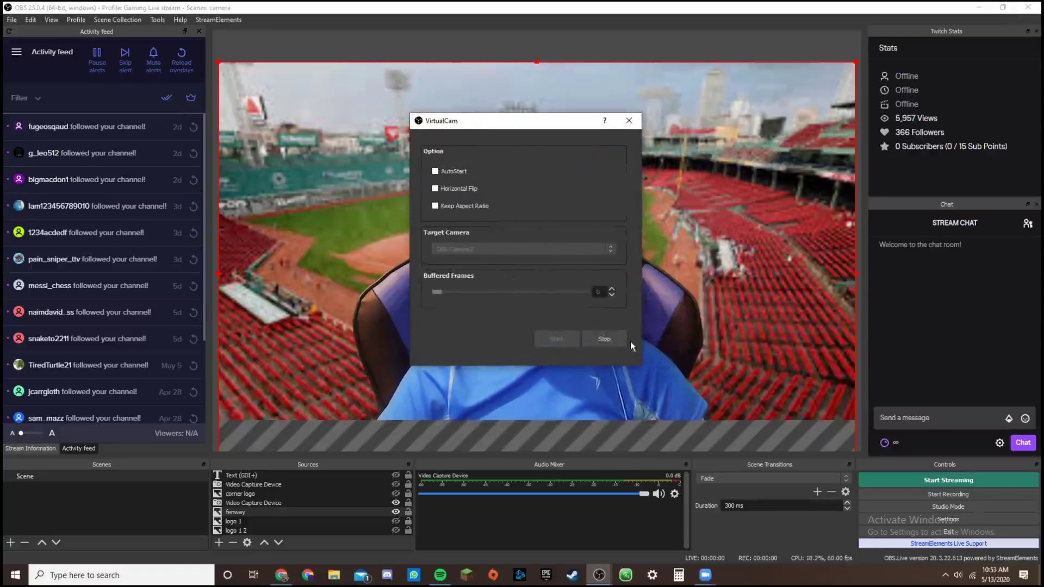
{"action": "left_click", "coordinate": [609, 340]}
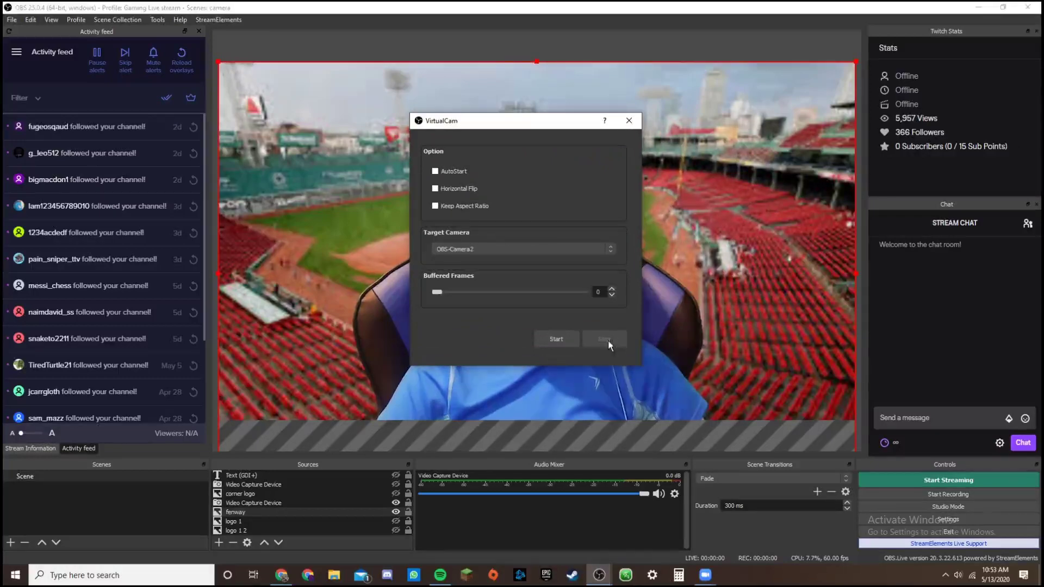
- Set the target camera to OBS-Camera2, keep buffered frames at 0, and start the output
{"action": "left_click", "coordinate": [451, 249]}
{"action": "left_click", "coordinate": [448, 252]}
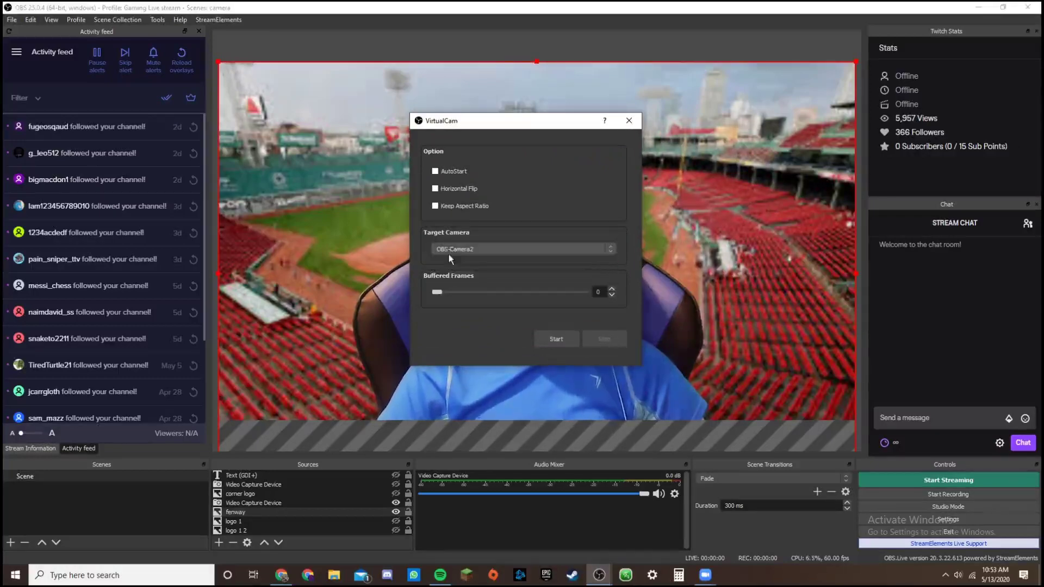
{"action": "left_click", "coordinate": [448, 252]}
{"action": "left_click", "coordinate": [451, 259]}
{"action": "left_click", "coordinate": [559, 337]}
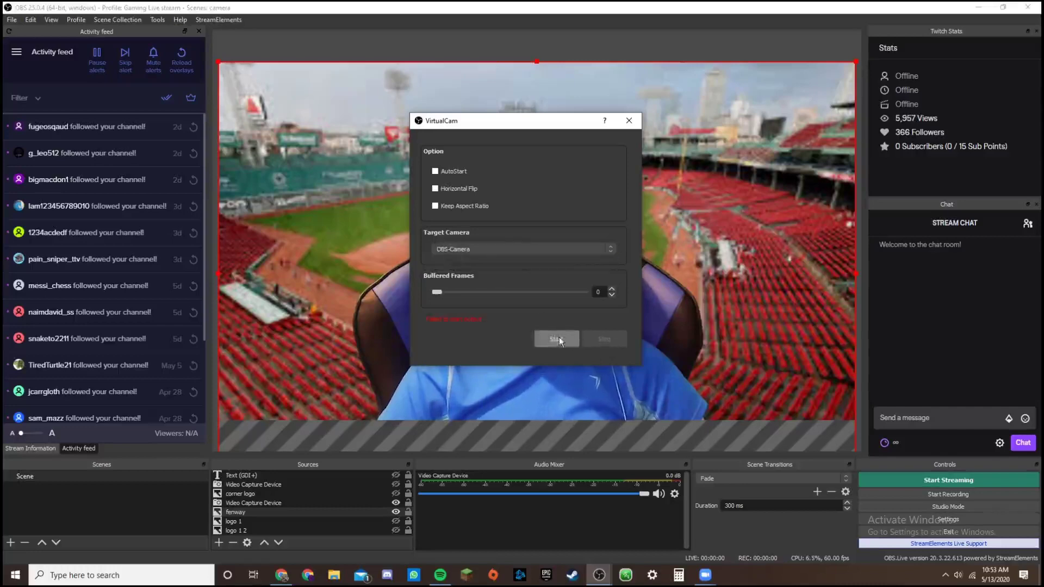
{"action": "left_click", "coordinate": [492, 249]}
{"action": "left_click", "coordinate": [483, 265]}
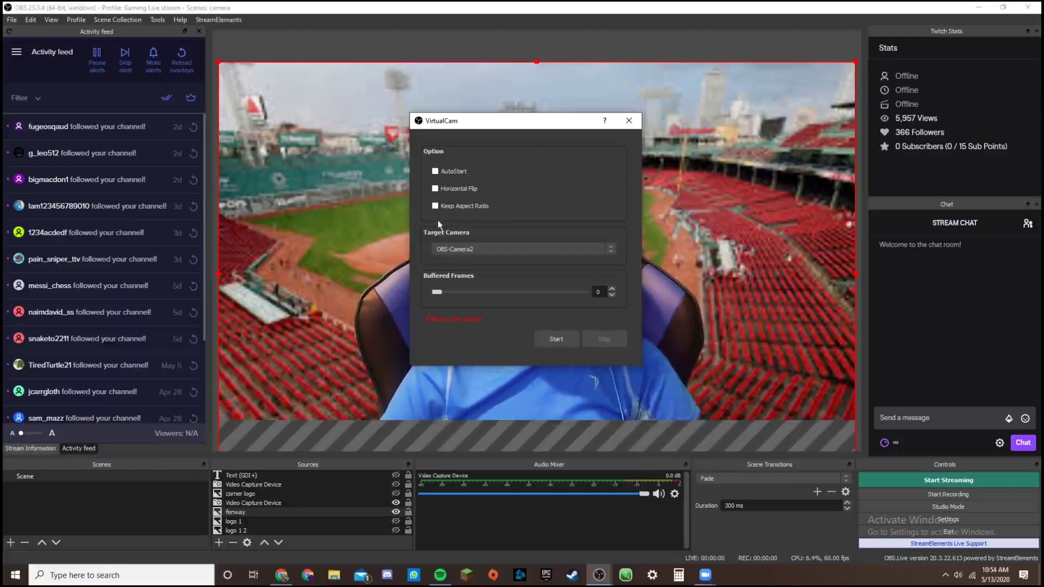
{"action": "mouse_move", "coordinate": [435, 292]}
{"action": "left_mouse_down"}
{"action": "mouse_move", "coordinate": [509, 299]}
{"action": "mouse_move", "coordinate": [430, 296]}
{"action": "left_mouse_up"}
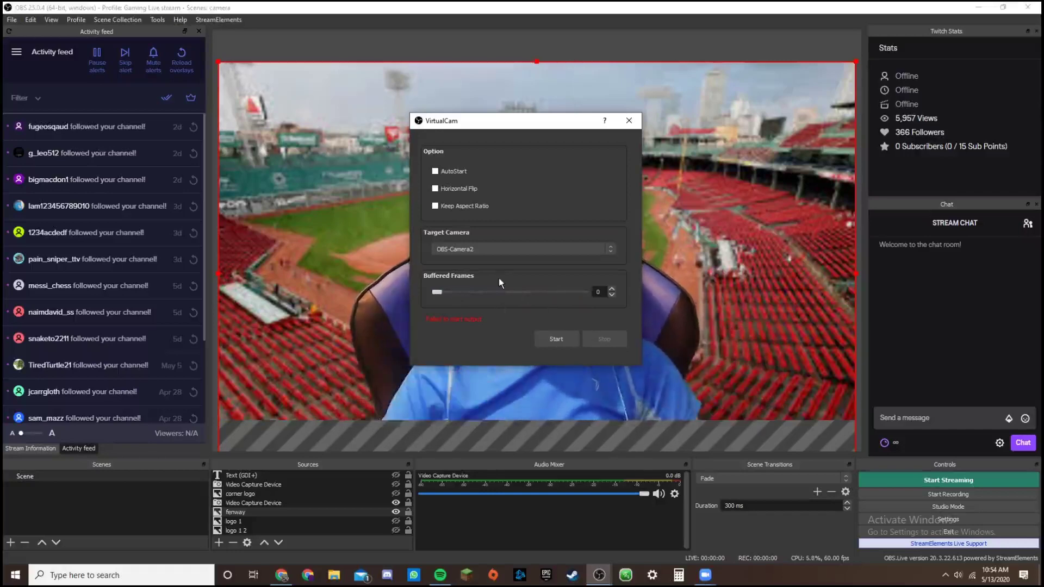
{"action": "left_click", "coordinate": [553, 341]}
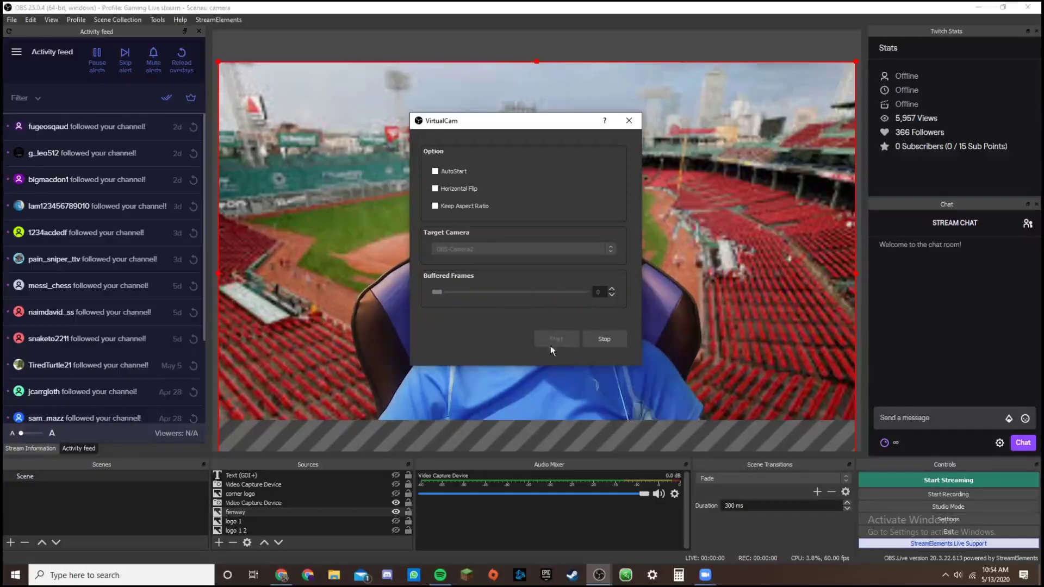
- Move the VirtualCam dialog aside, restore the Zoom meeting window, and show its camera list
{"action": "left_click_drag", "start_coordinate": [558, 122], "coordinate": [1043, 201]}
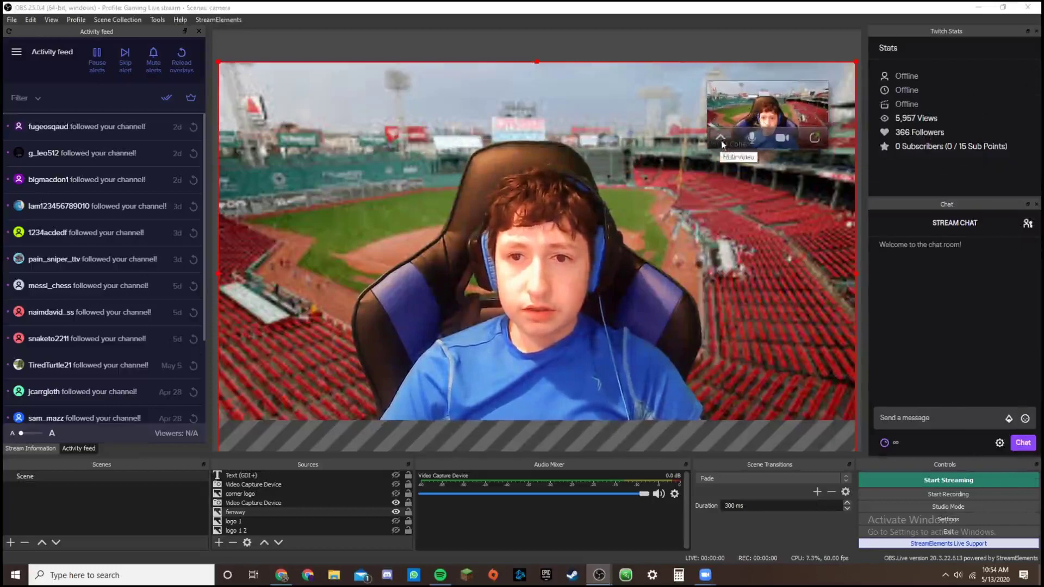
{"action": "left_click", "coordinate": [818, 140]}
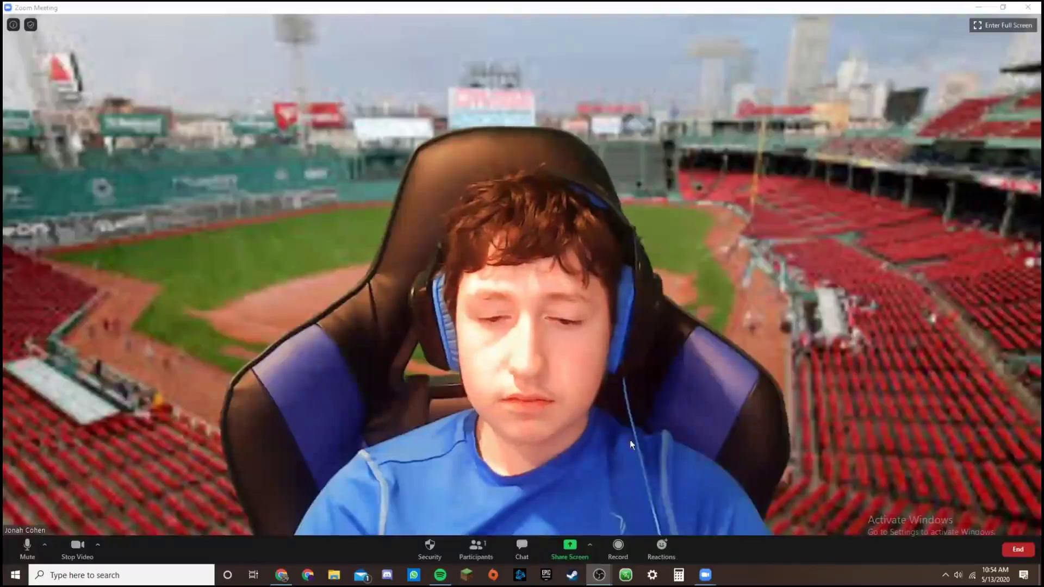
{"action": "left_click", "coordinate": [98, 546]}
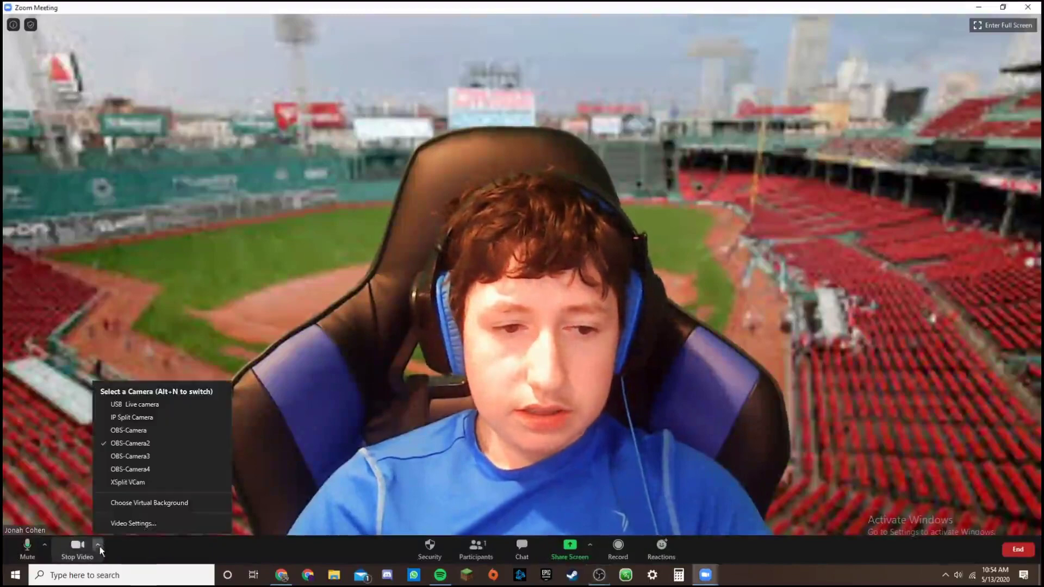
- Open Zoom's Video Settings and check the Camera dropdown, keeping OBS-Camera2
{"action": "left_click", "coordinate": [114, 523]}
{"action": "left_click", "coordinate": [525, 303]}
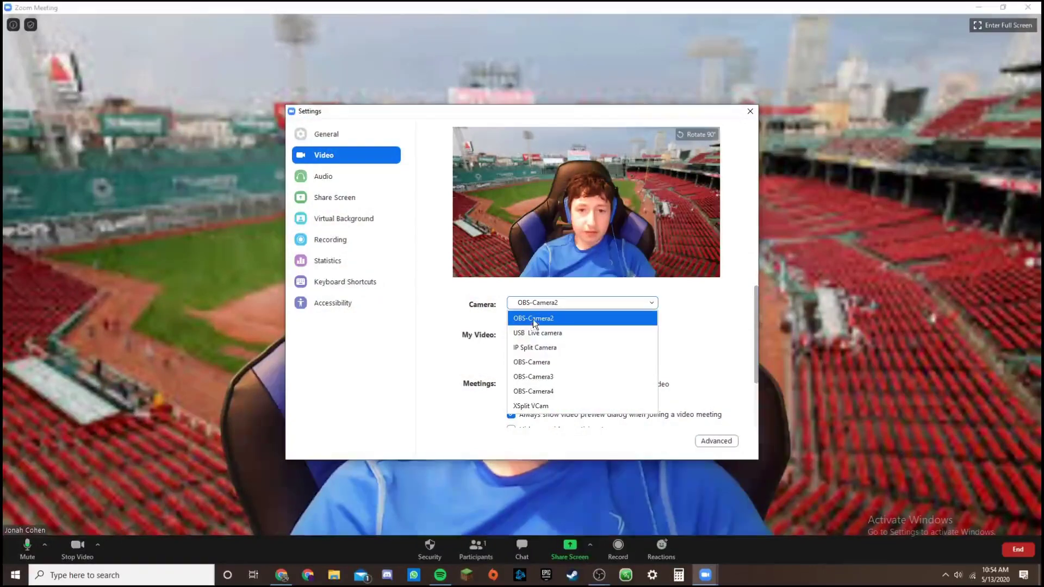
{"action": "left_click", "coordinate": [534, 318]}
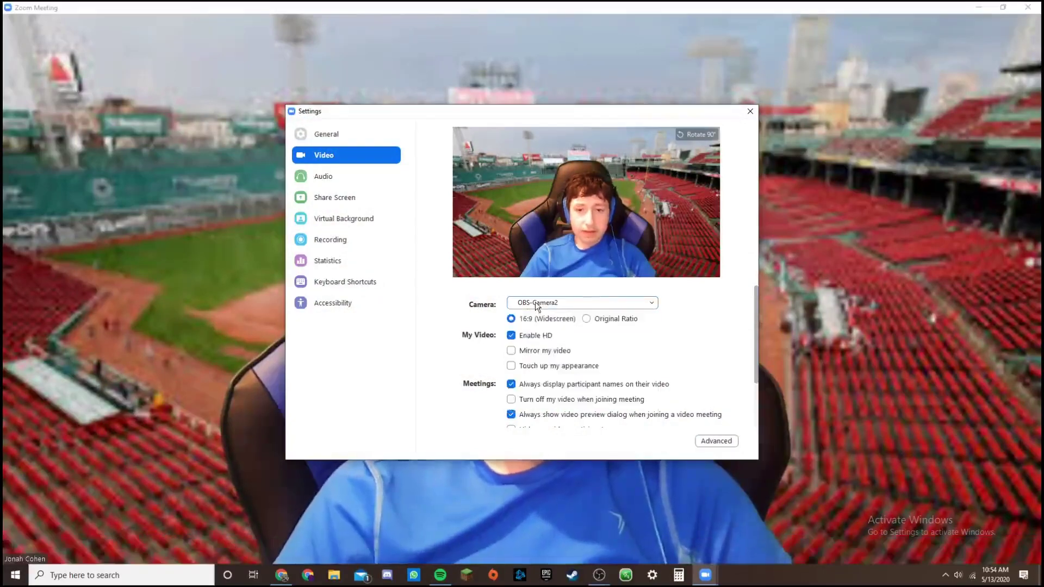
{"action": "left_click", "coordinate": [576, 304]}
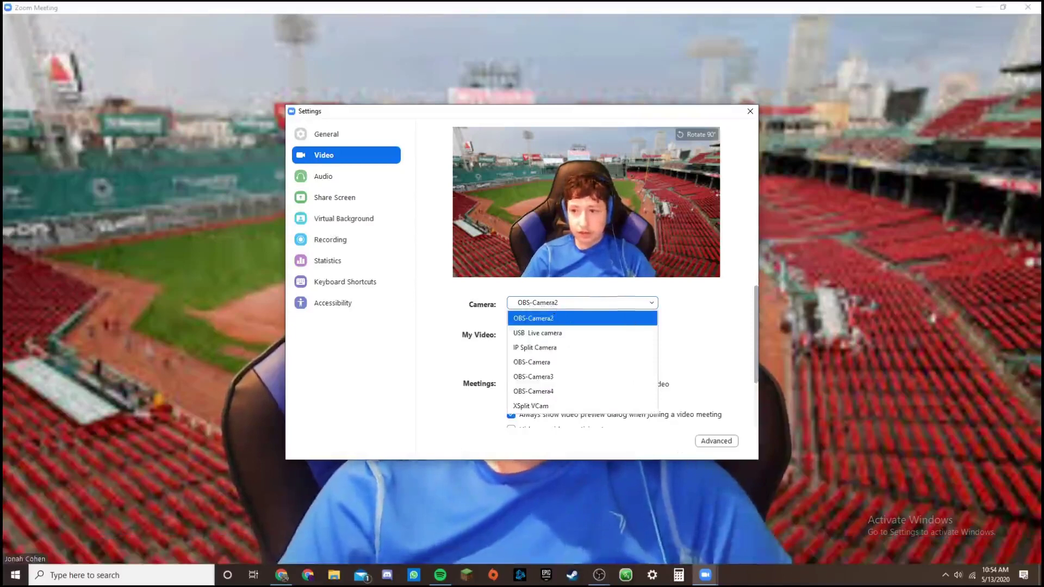
- Reposition the OBS VirtualCam dialog up and left over the meeting
{"action": "key", "text": "alt+Tab"}
{"action": "left_click_drag", "start_coordinate": [872, 204], "coordinate": [862, 203]}
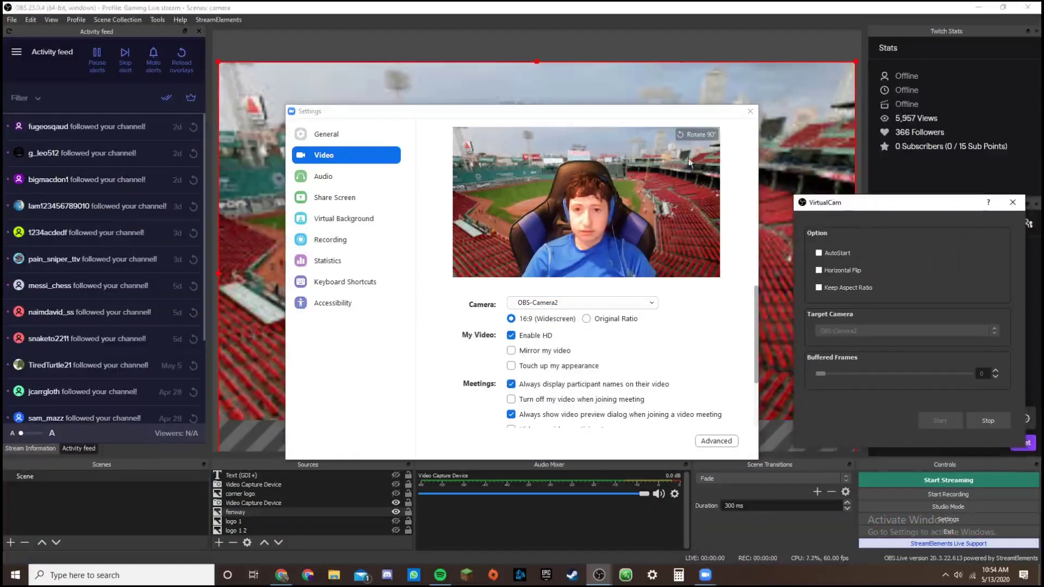
{"action": "left_click", "coordinate": [971, 8]}
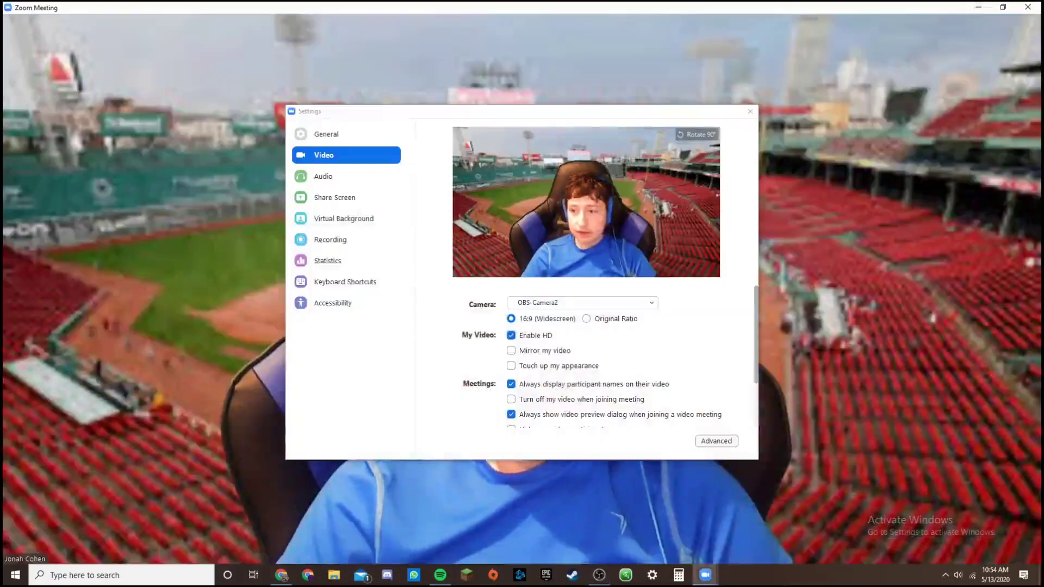
{"action": "mouse_move", "coordinate": [599, 575]}
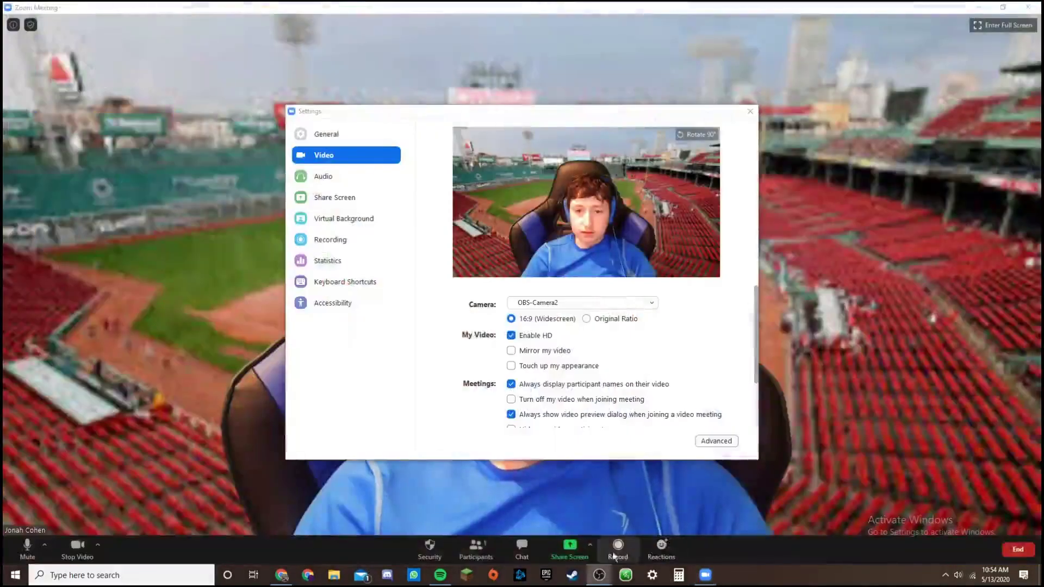
{"action": "left_click", "coordinate": [572, 538]}
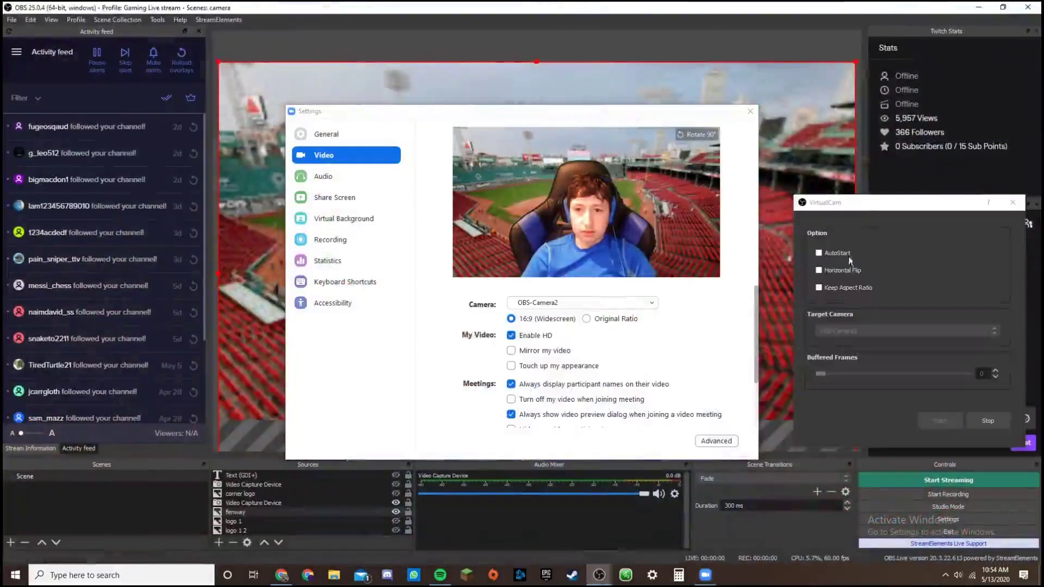
{"action": "left_click_drag", "start_coordinate": [867, 206], "coordinate": [841, 184]}
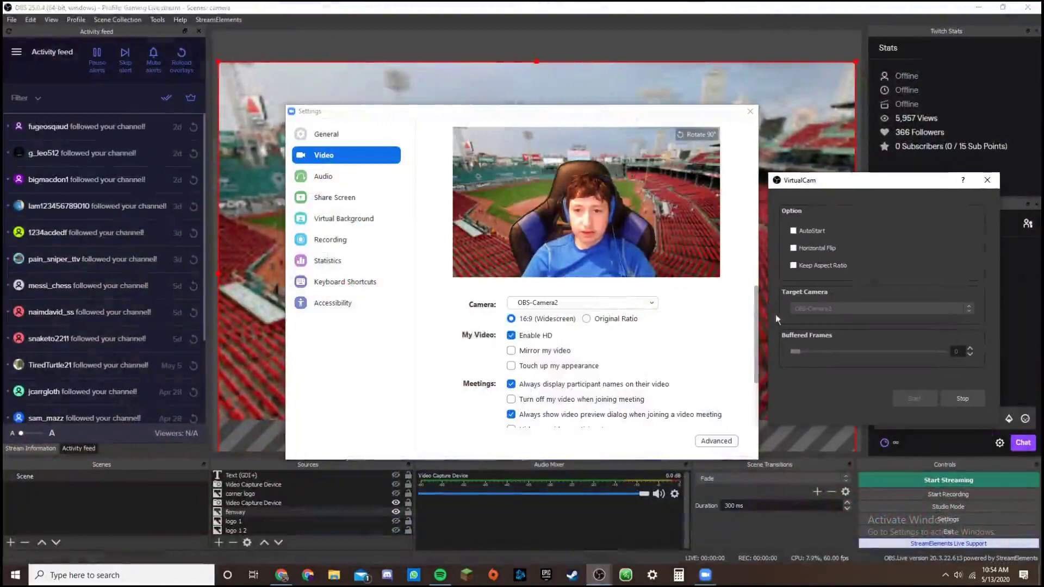
- Briefly try OBS-Camera, reselect OBS-Camera2 as the Zoom camera, and close the video settings
{"action": "left_click", "coordinate": [577, 303]}
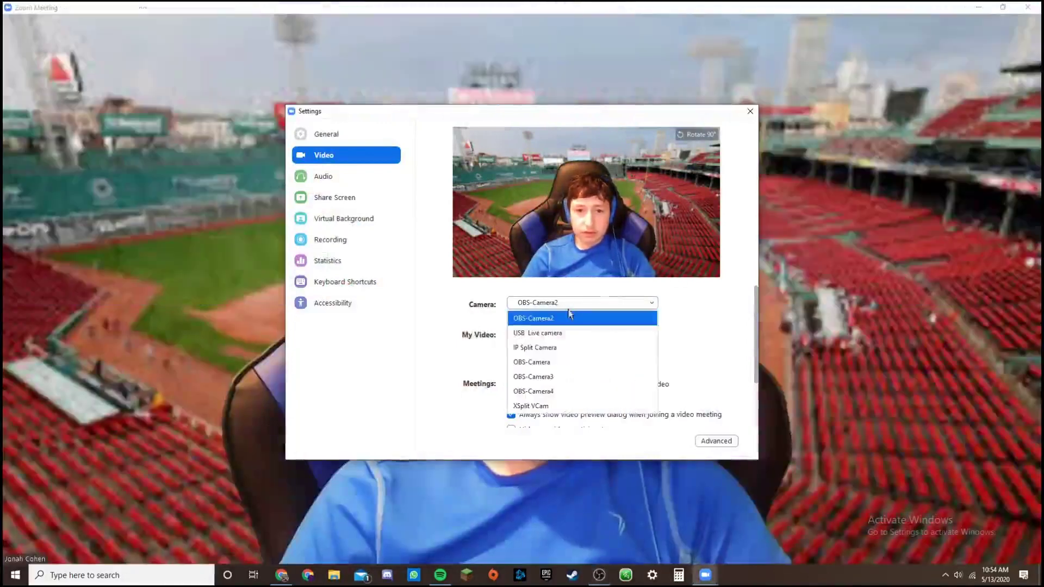
{"action": "left_click", "coordinate": [552, 362]}
{"action": "left_click", "coordinate": [567, 305]}
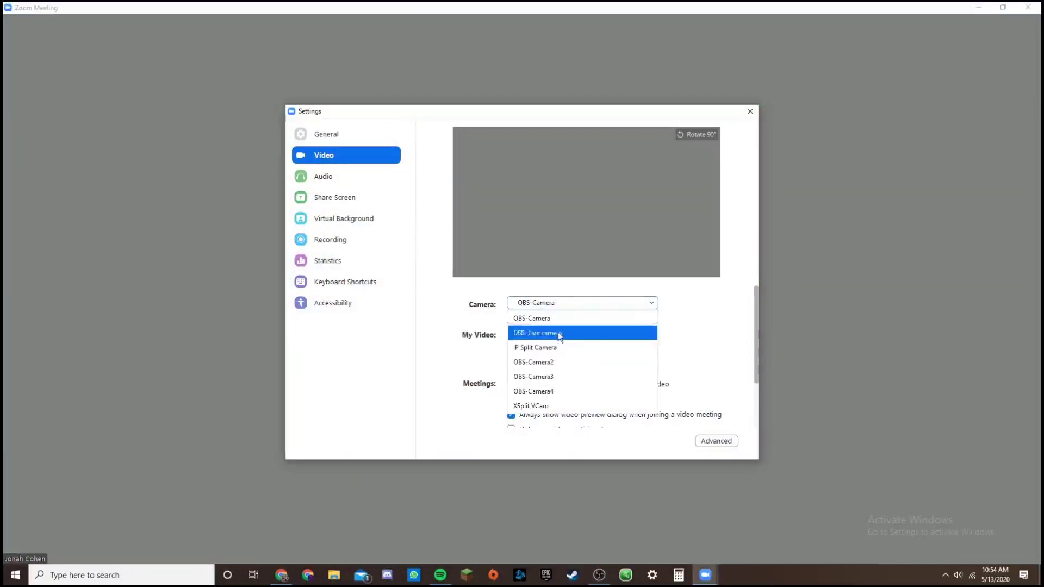
{"action": "left_click", "coordinate": [554, 361]}
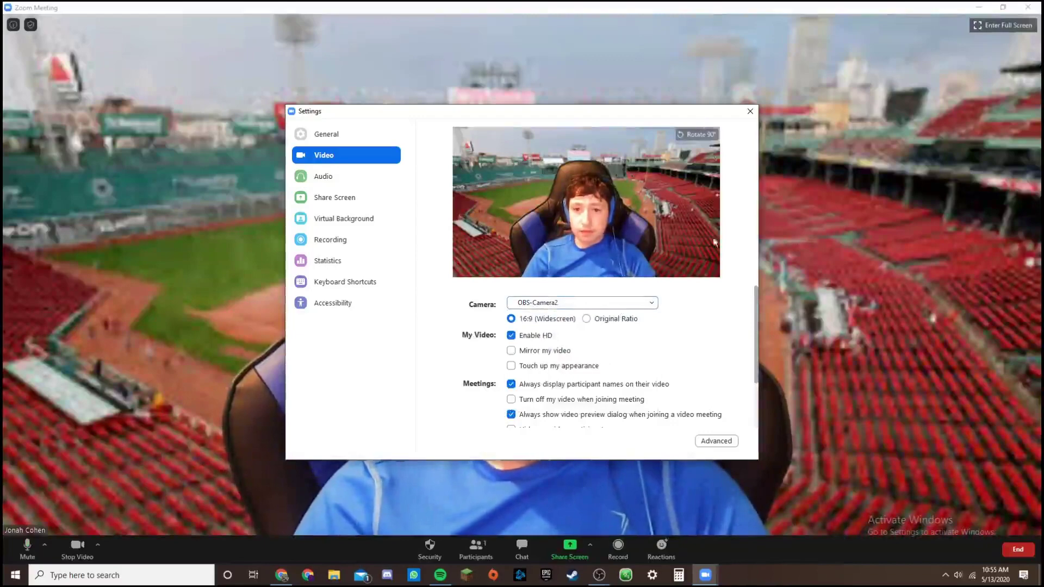
{"action": "left_click", "coordinate": [751, 112]}
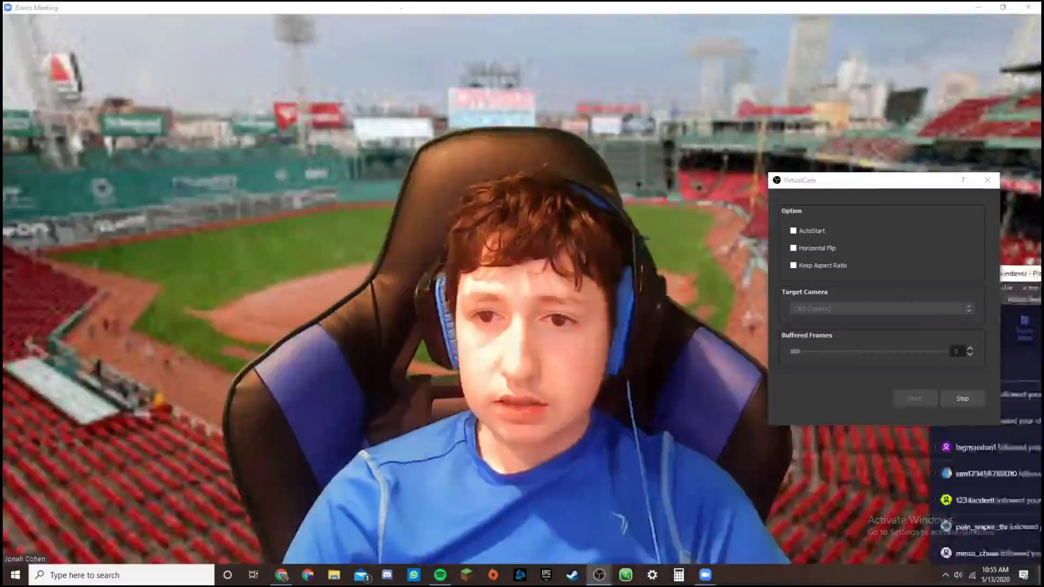
- Close the OBS VirtualCam dialog so the stadium feed is unobstructed
{"action": "left_click", "coordinate": [987, 181]}
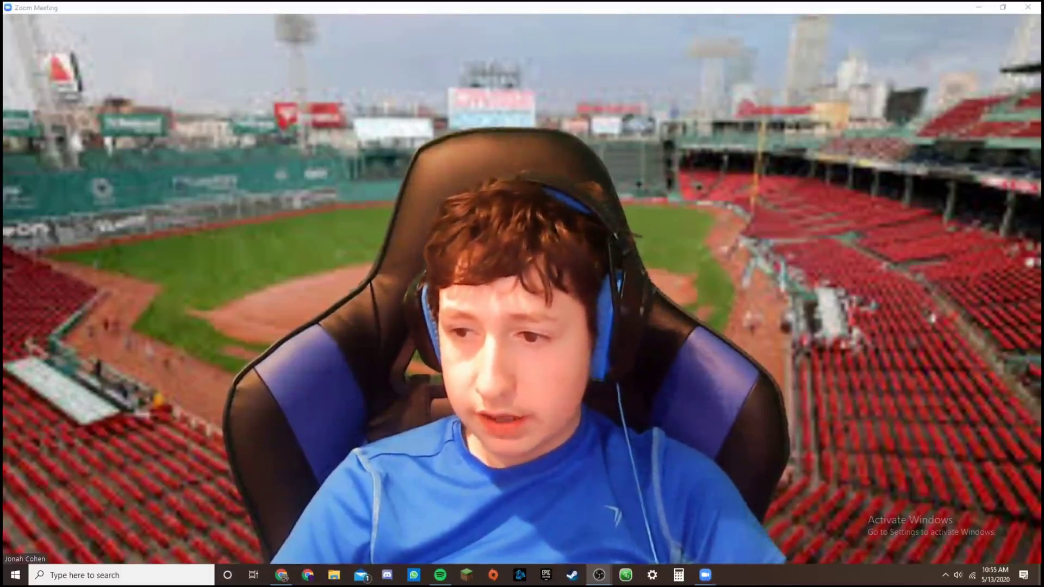
{"action": "mouse_move", "coordinate": [1023, 547]}
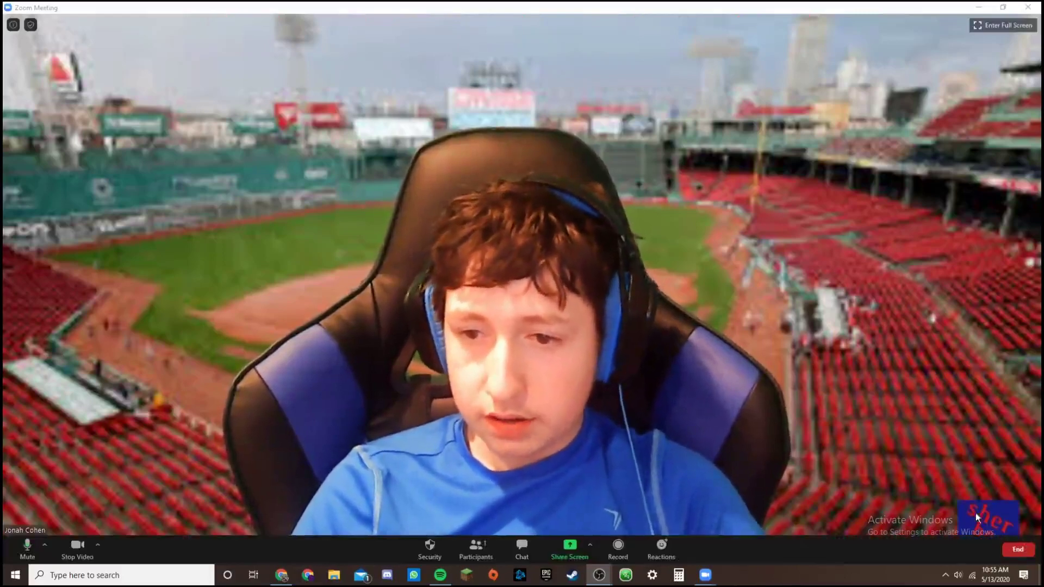